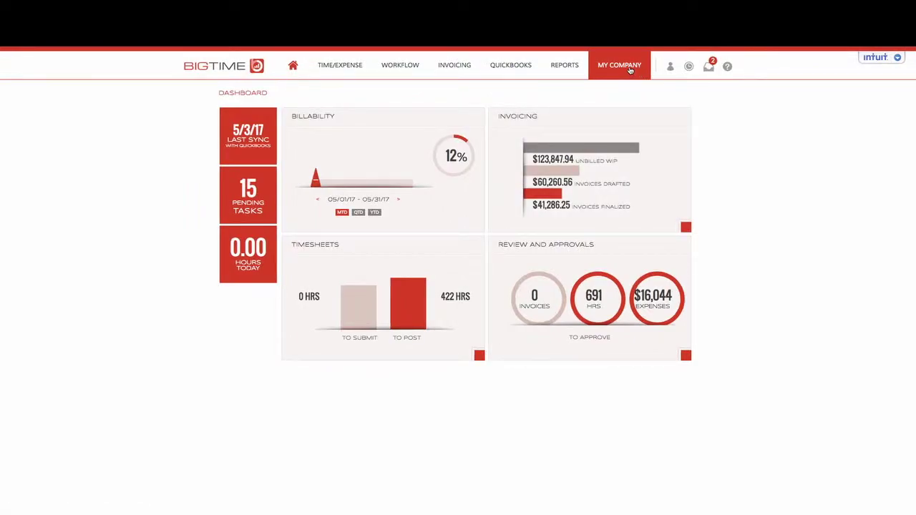
Open the MY COMPANY menu from the BigTime dashboard.
left_click(630, 69)
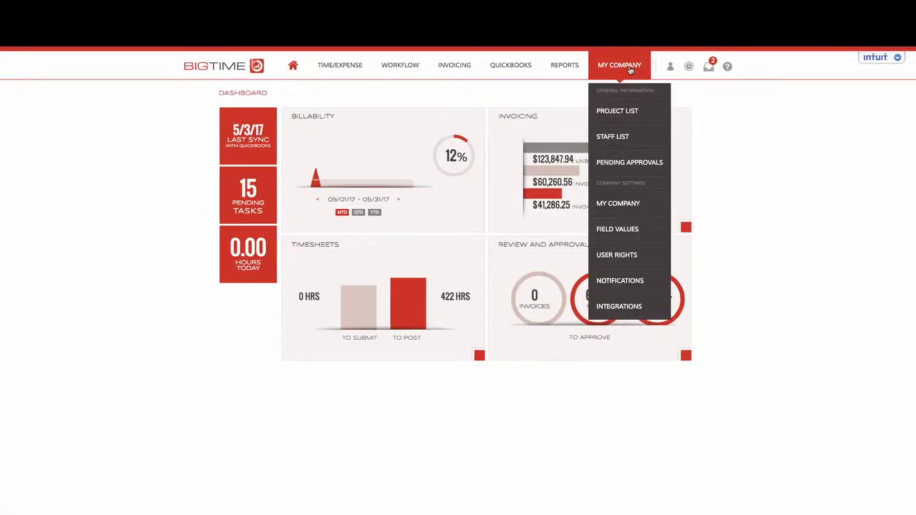
Open Field Values and scroll Bookkeeping's details down to its $75.00 2017 base rate.
left_click(622, 235)
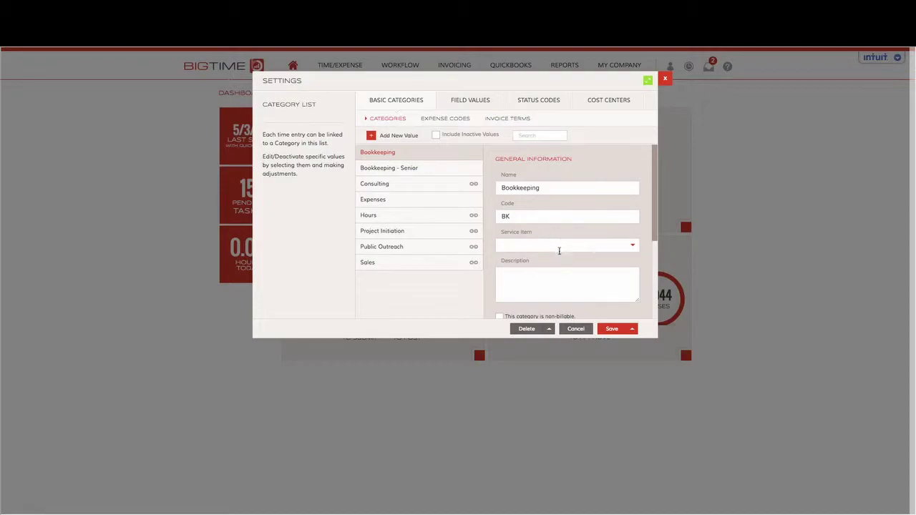
scroll(560, 255, "down", 3)
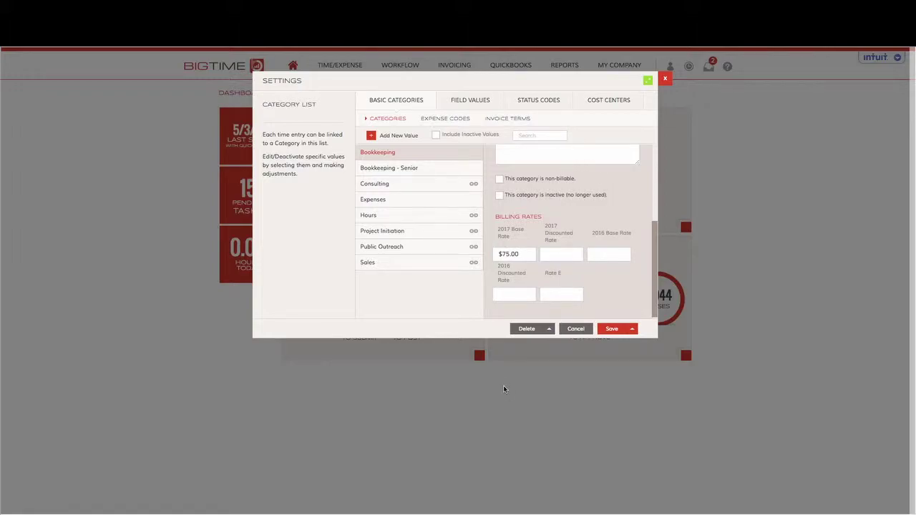
Bring up Excel's Activity Rates sheet listing Bookkeeping at $50, $45, $40 and $35.
mouse_move(503, 504)
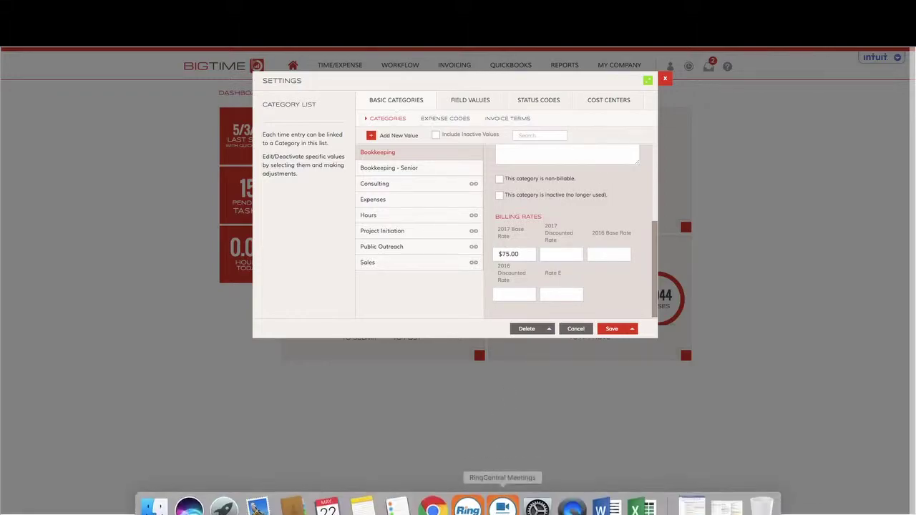
left_click(643, 495)
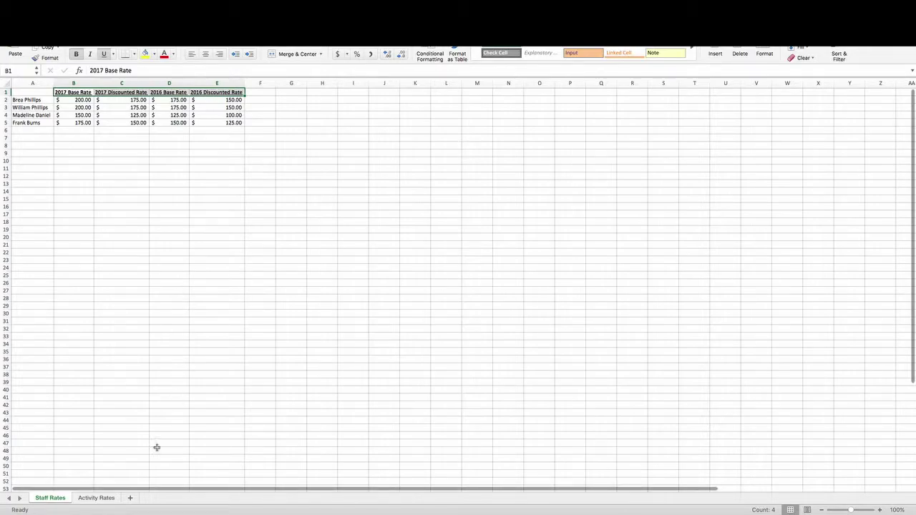
scroll(153, 455, "down", 3)
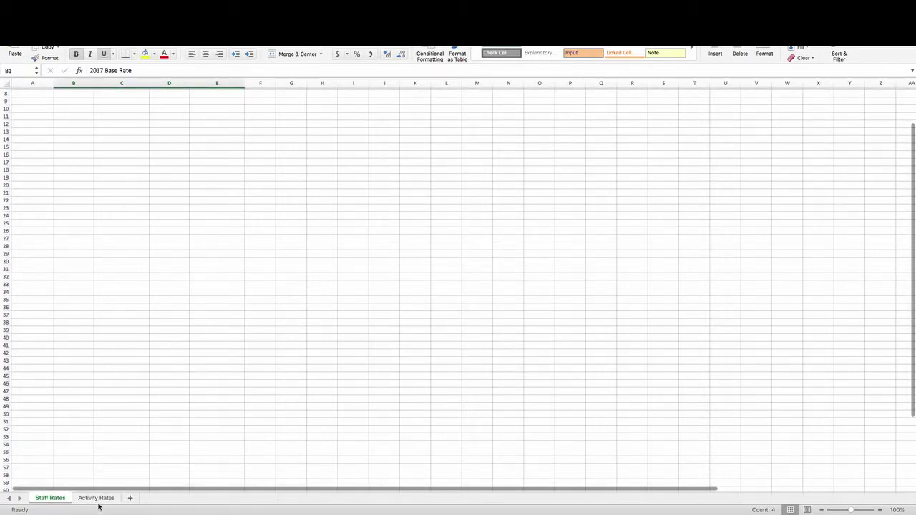
left_click(95, 499)
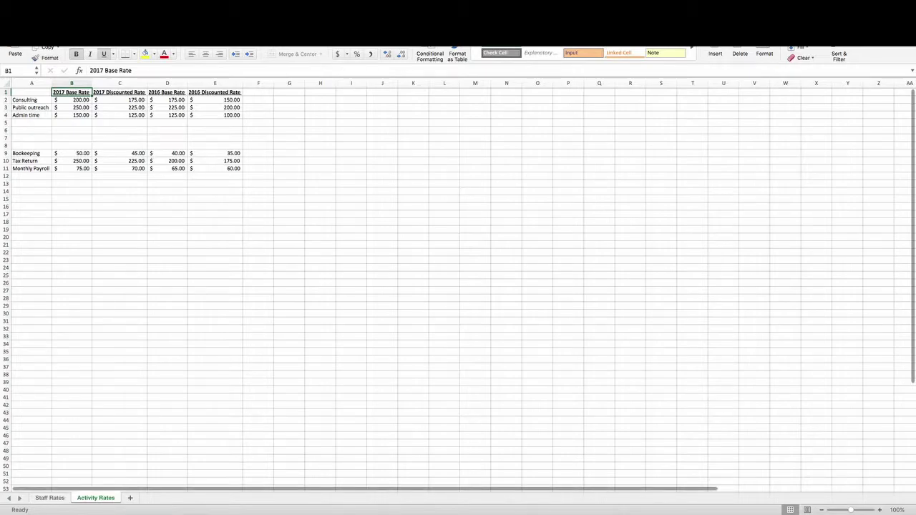
Set Bookkeeping's 2017 base rate to $50.00 and discounted rate to $45.00, save, and close settings.
mouse_move(473, 512)
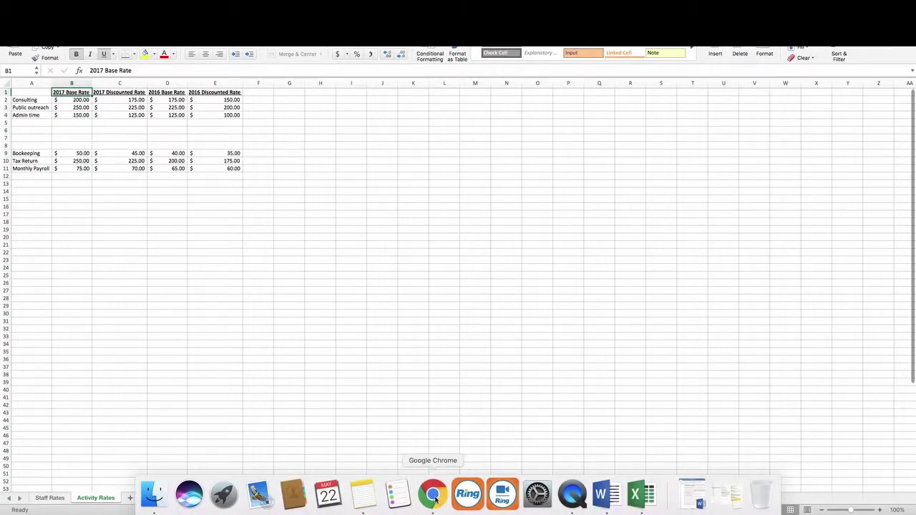
left_click(436, 497)
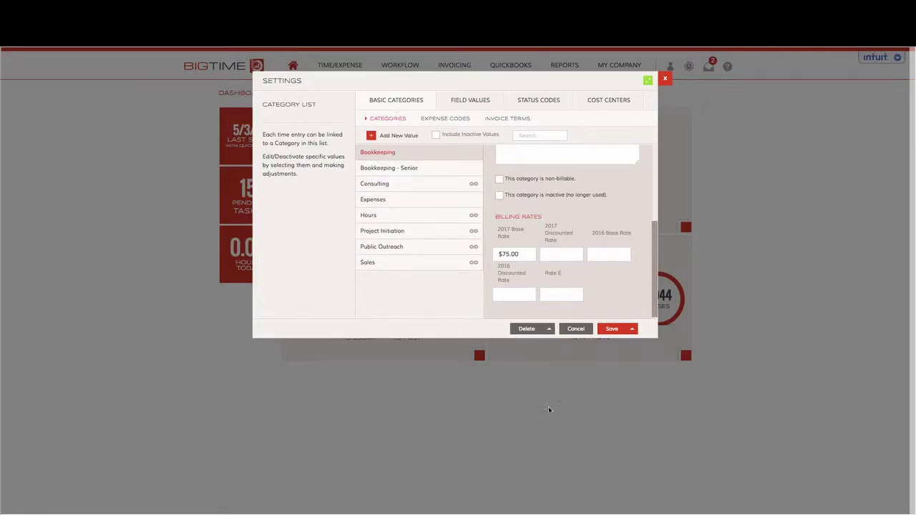
left_click(506, 254)
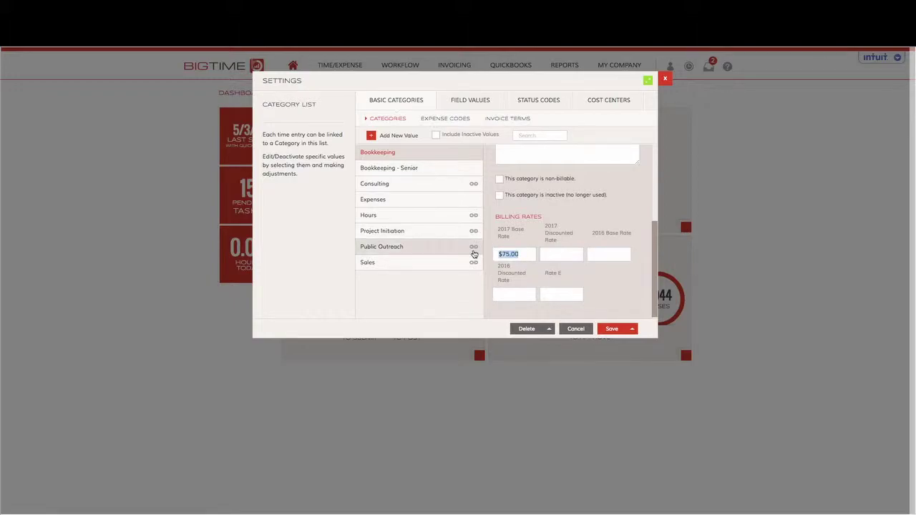
type("50.00")
key("Tab")
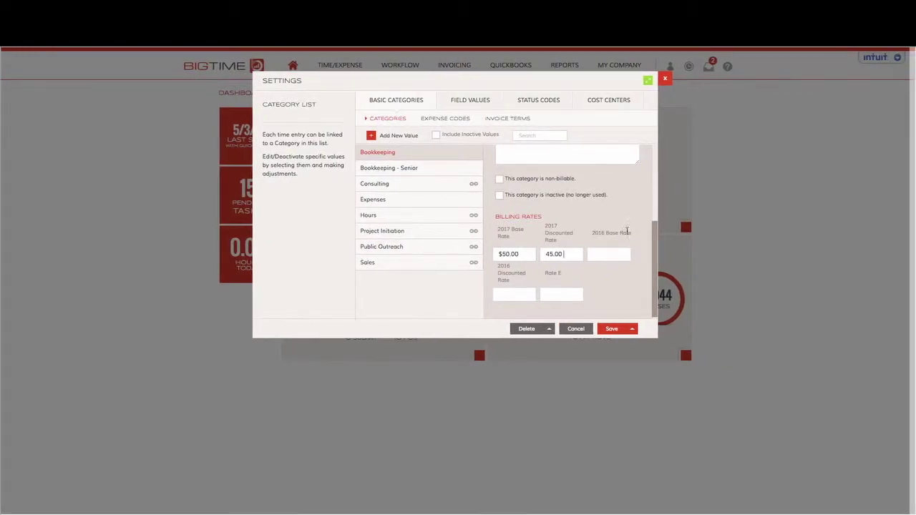
left_click(612, 329)
left_click(665, 80)
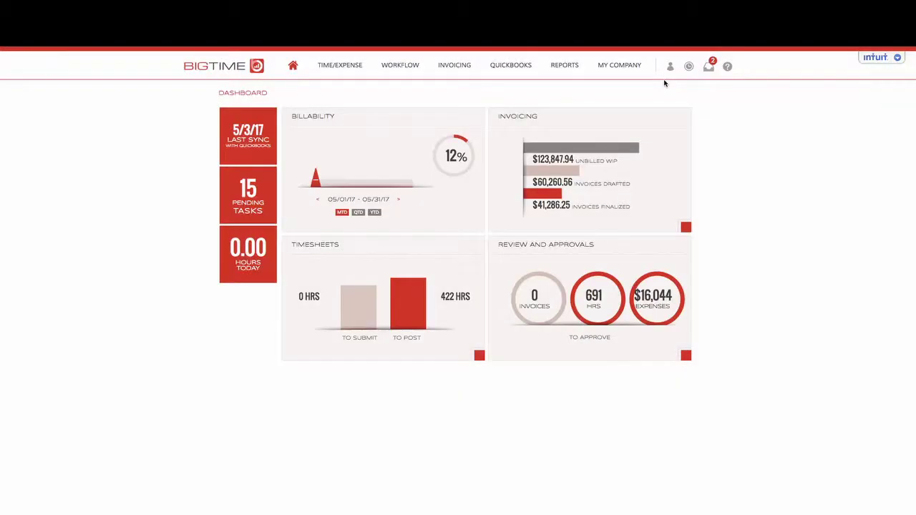
Go to the project list and open the Gringotts:Staff Consulting project.
left_click(628, 75)
left_click(632, 113)
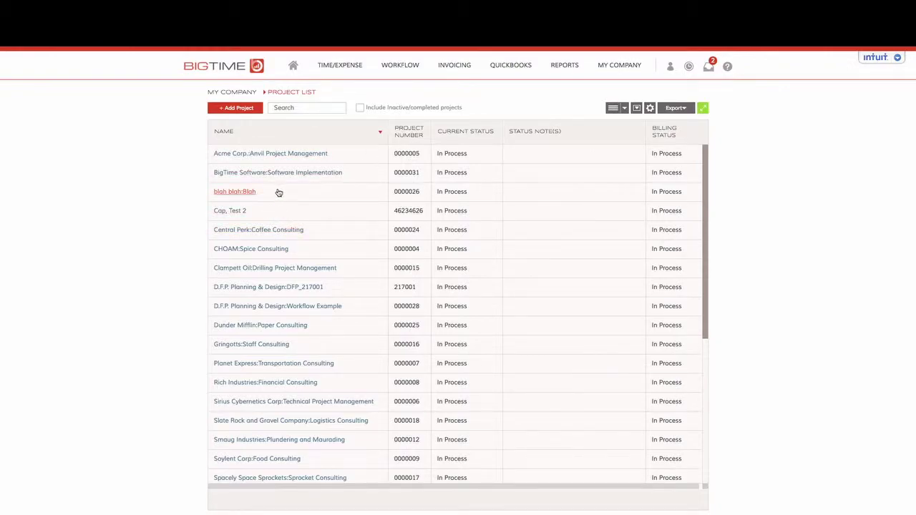
left_click(238, 345)
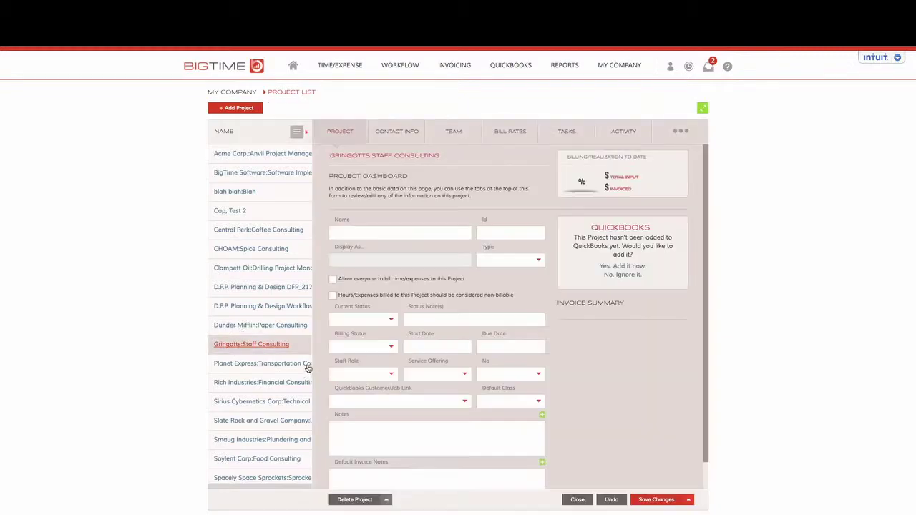
On the Bill Rates tab, set base rate type to Category, 2017 Base Rate and save.
left_click(511, 136)
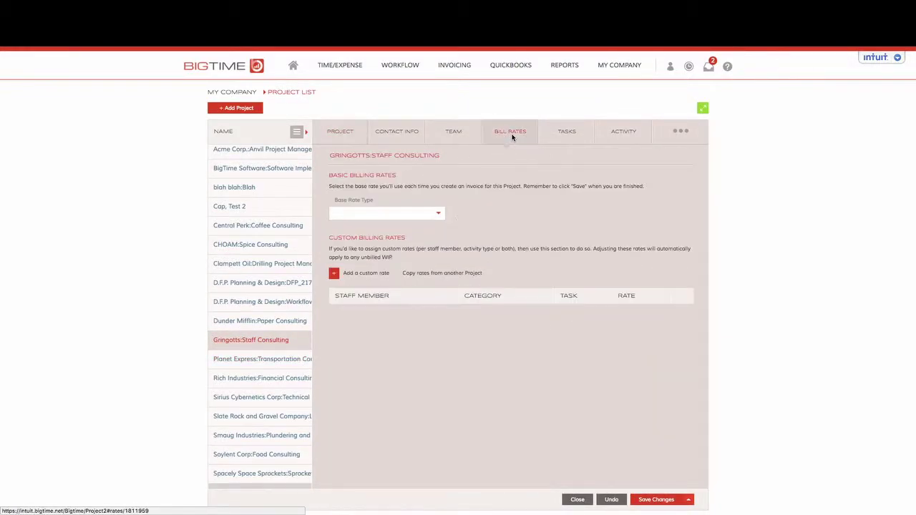
left_click(439, 214)
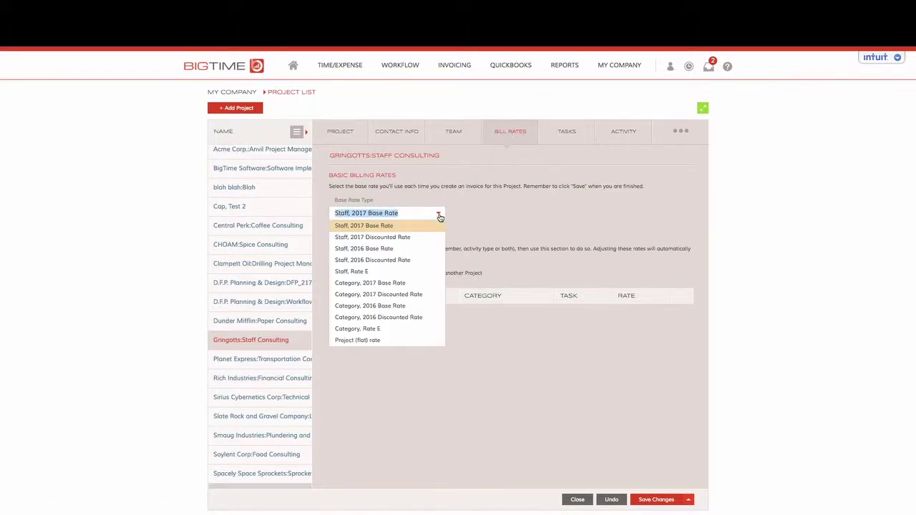
left_click(398, 284)
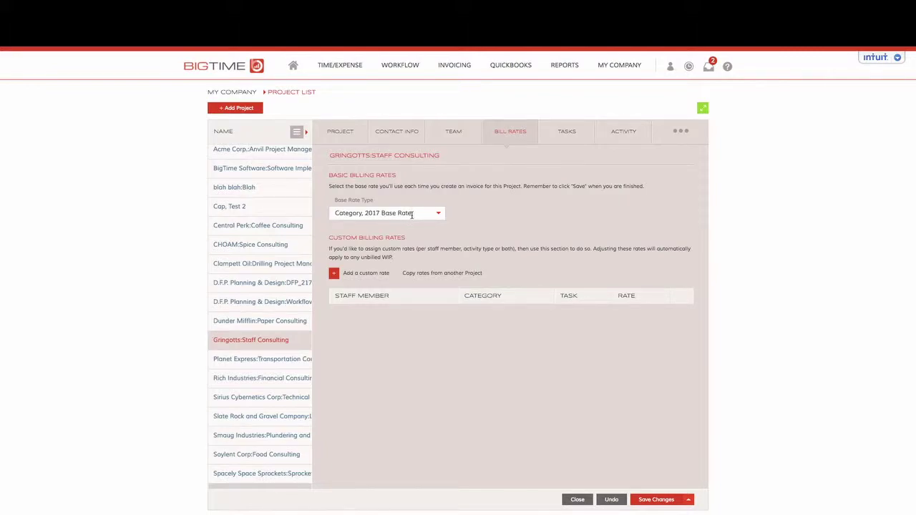
left_click(665, 502)
left_click_drag(421, 212, 330, 218)
left_click(340, 72)
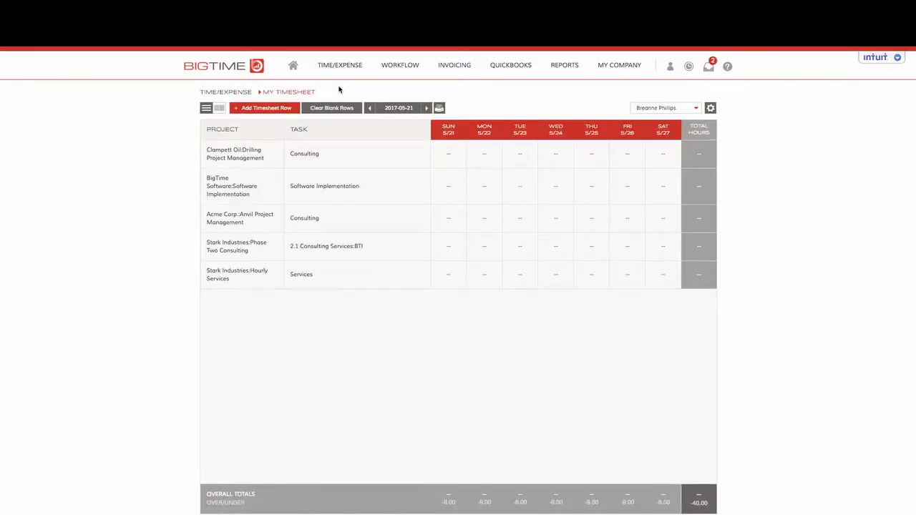
Add a Category column beside Project and Task and update the timesheet format.
left_click(711, 110)
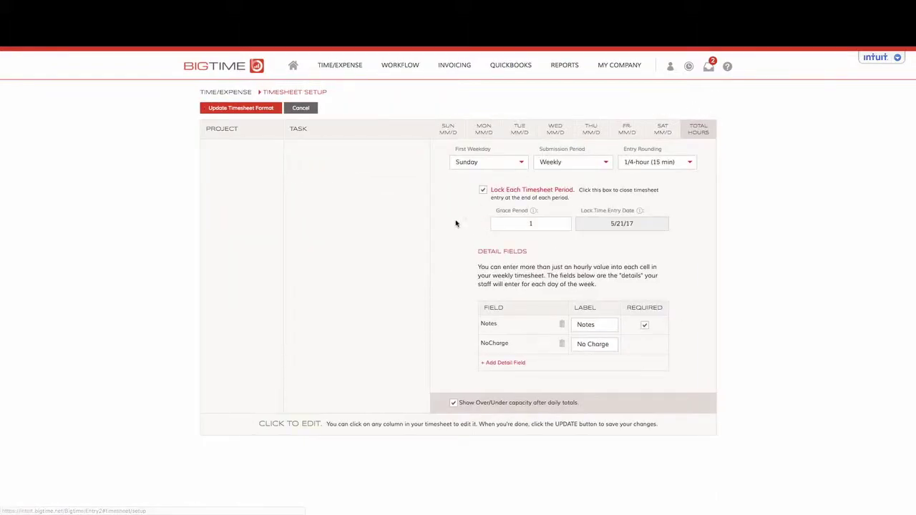
left_click(362, 244)
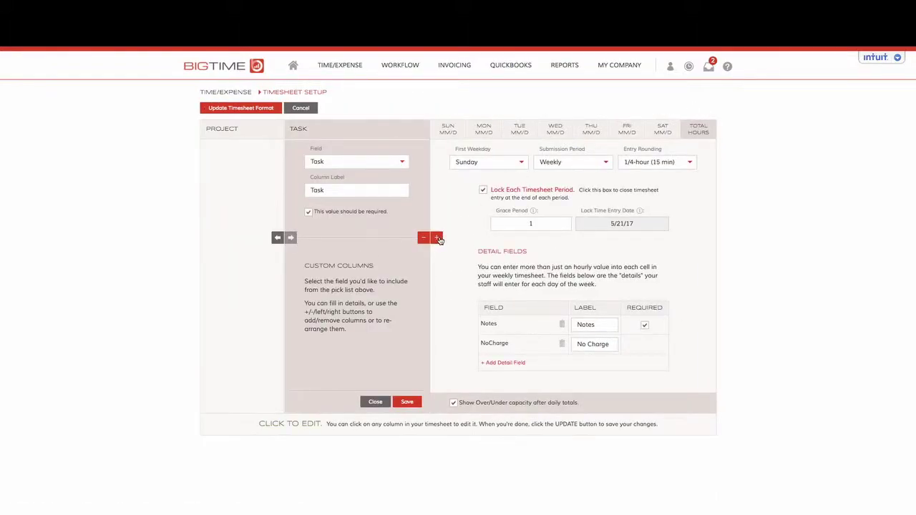
left_click(437, 238)
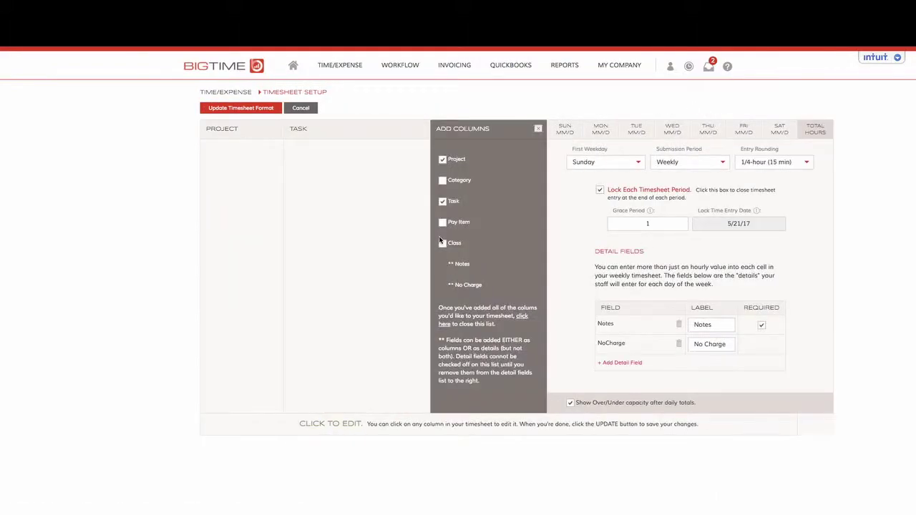
left_click(443, 181)
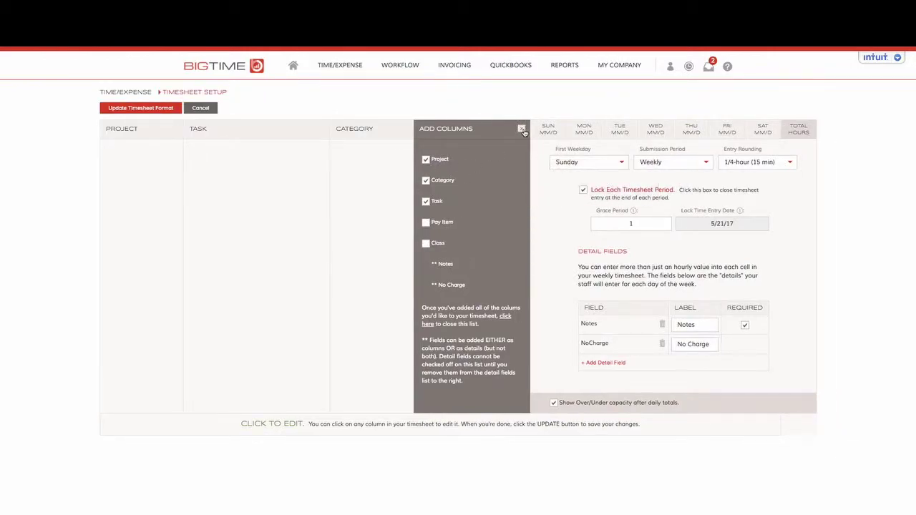
left_click(521, 128)
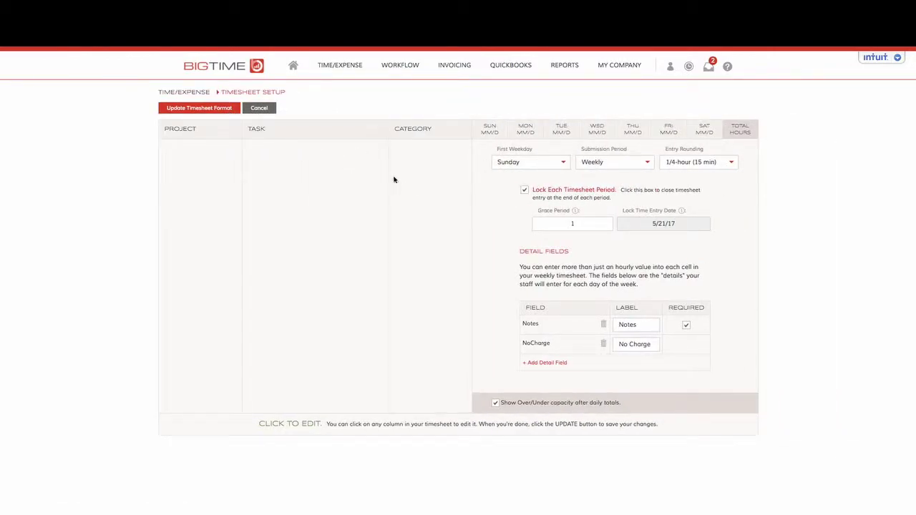
left_click(208, 109)
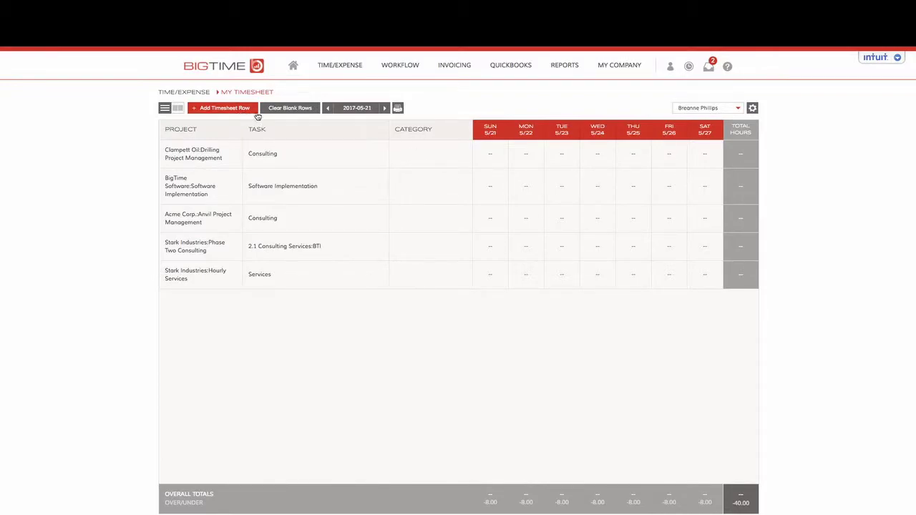
Add and save a Gringotts:Staff Consulting row with task Project Initiation and category Bookkeeping.
left_click(215, 109)
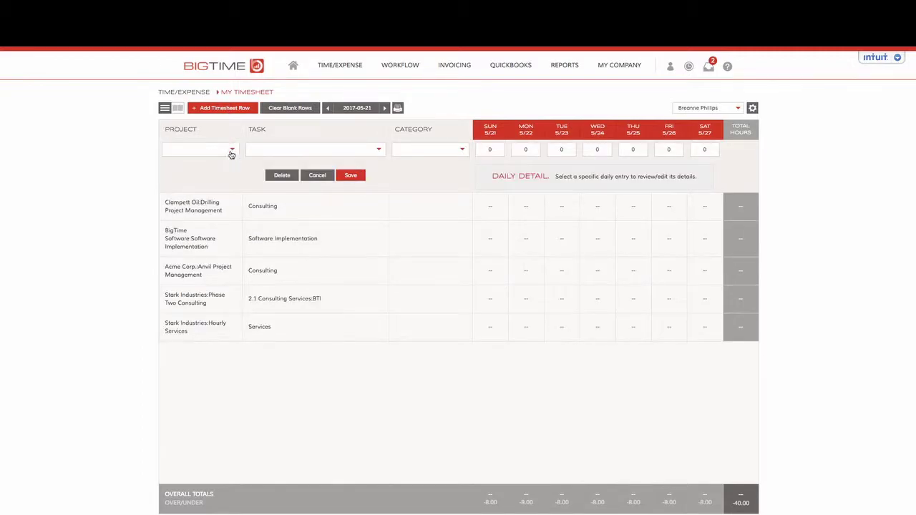
left_click(231, 151)
type("Gring")
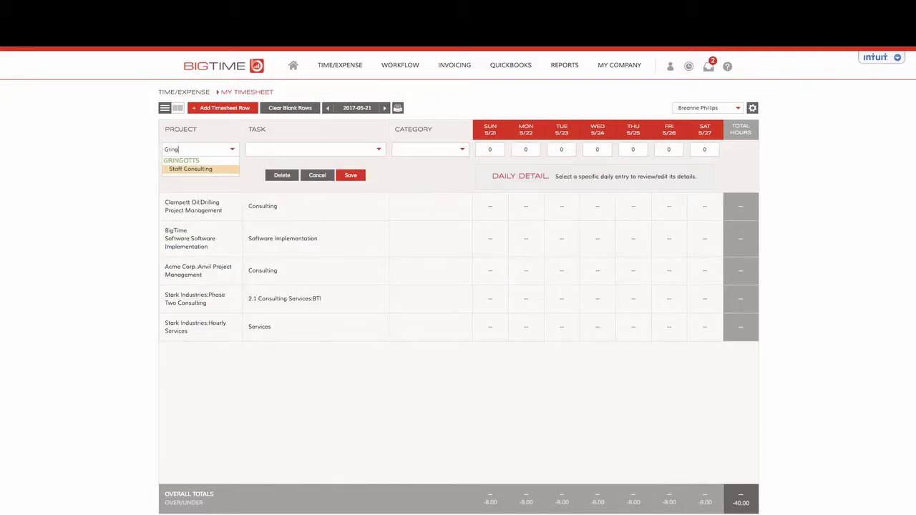
left_click(207, 169)
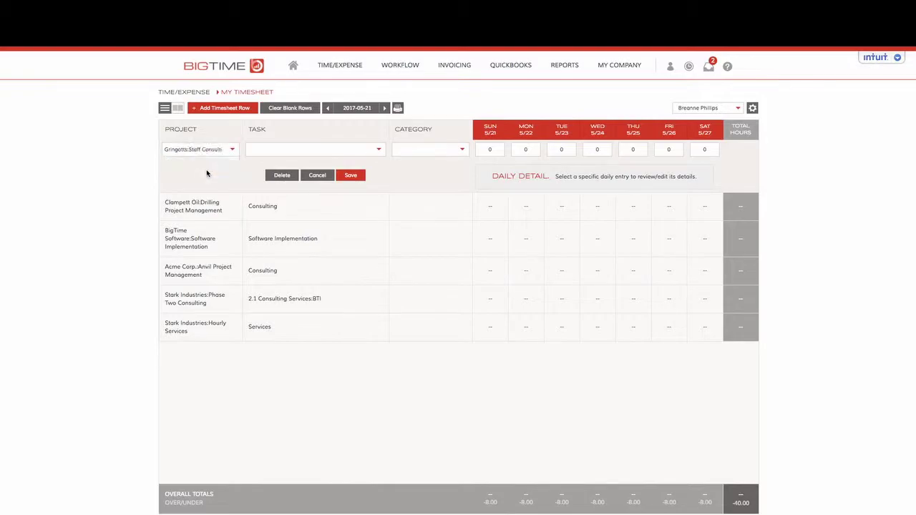
left_click(380, 152)
left_click(287, 164)
left_click(462, 151)
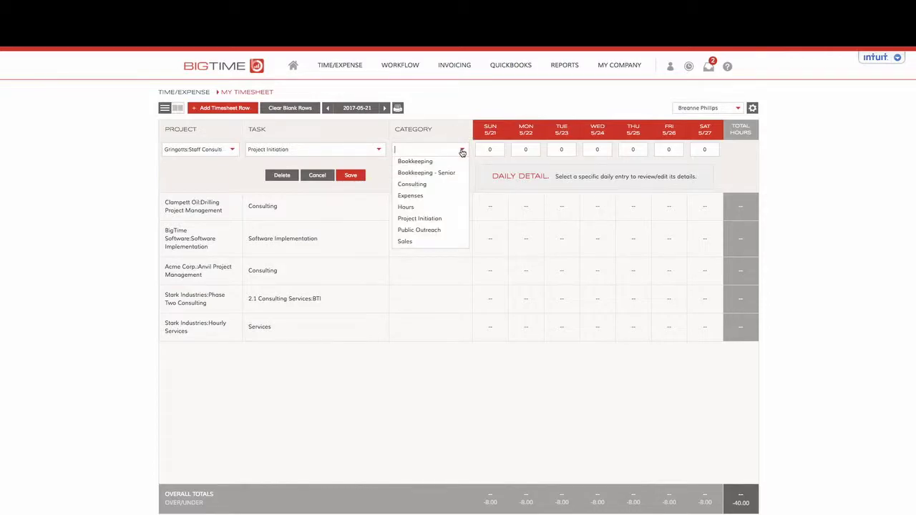
left_click(429, 163)
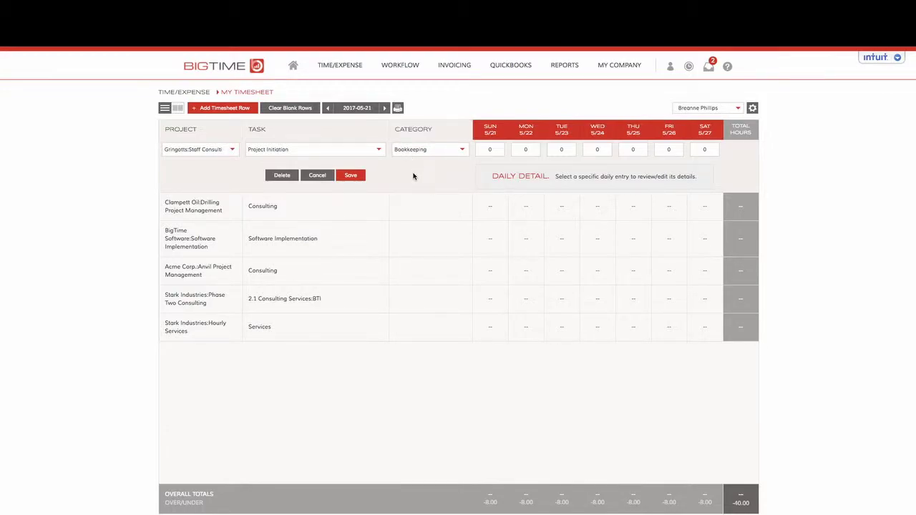
left_click(351, 175)
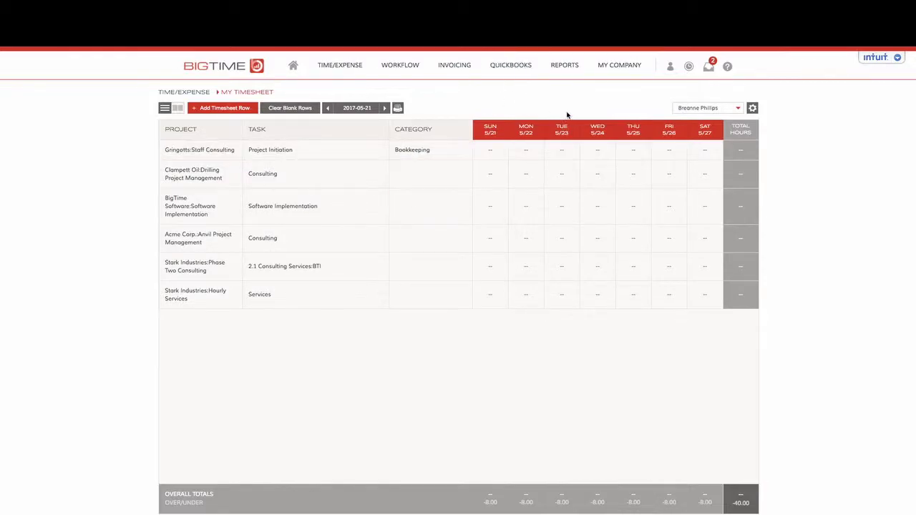